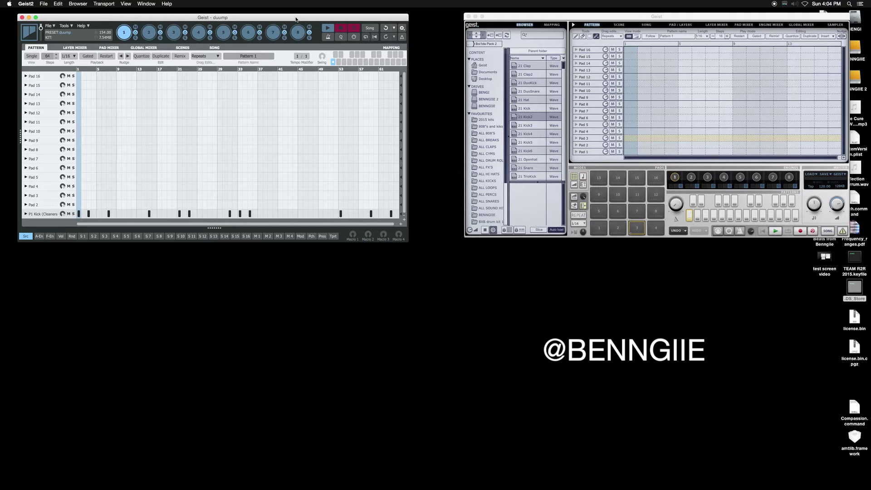
# Arrange the Geist2 and Geist windows side by side along the upper part of the desktop
pyautogui.moveTo(296, 20); pyautogui.dragTo(299, 19)
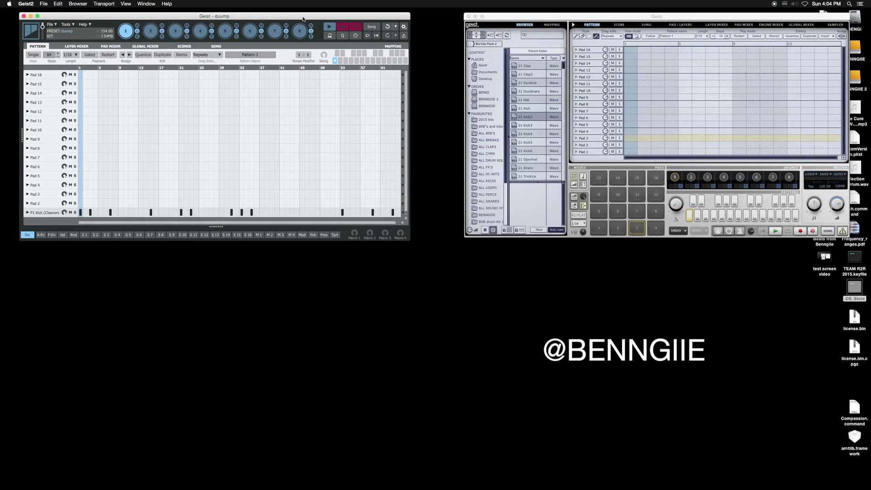
pyautogui.moveTo(504, 17); pyautogui.dragTo(463, 20)
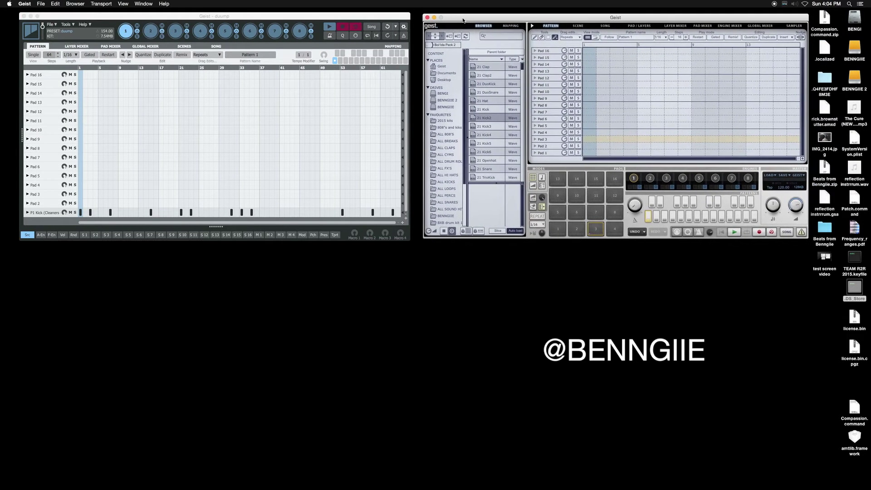
pyautogui.click(278, 18)
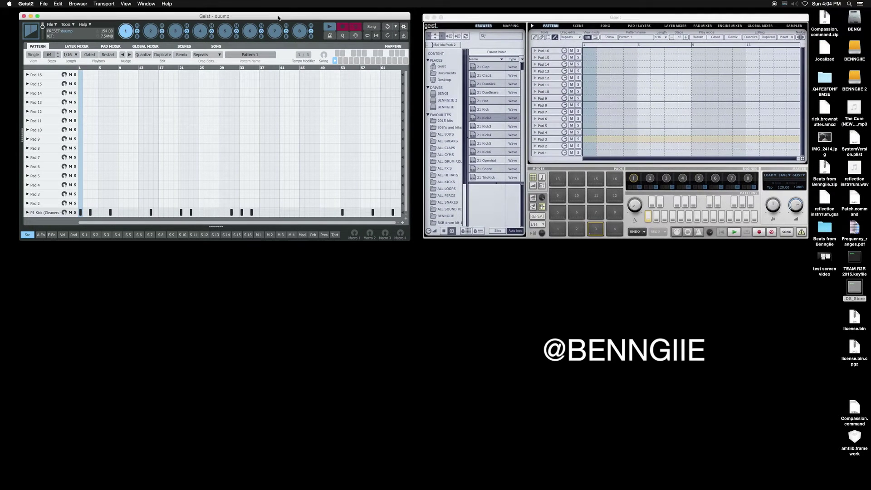
pyautogui.click(487, 18)
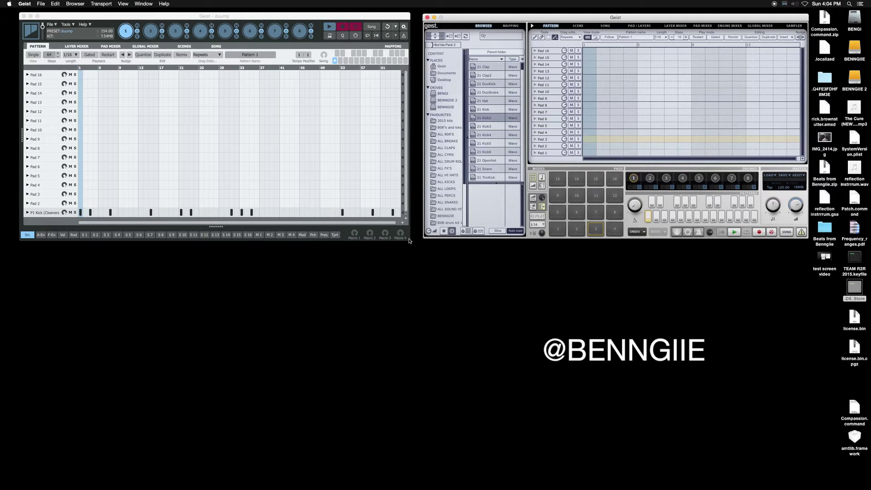
# Stretch the Geist2 window across the full width and height of the screen
pyautogui.moveTo(408, 241); pyautogui.dragTo(817, 240)
pyautogui.moveTo(580, 251); pyautogui.dragTo(869, 174)
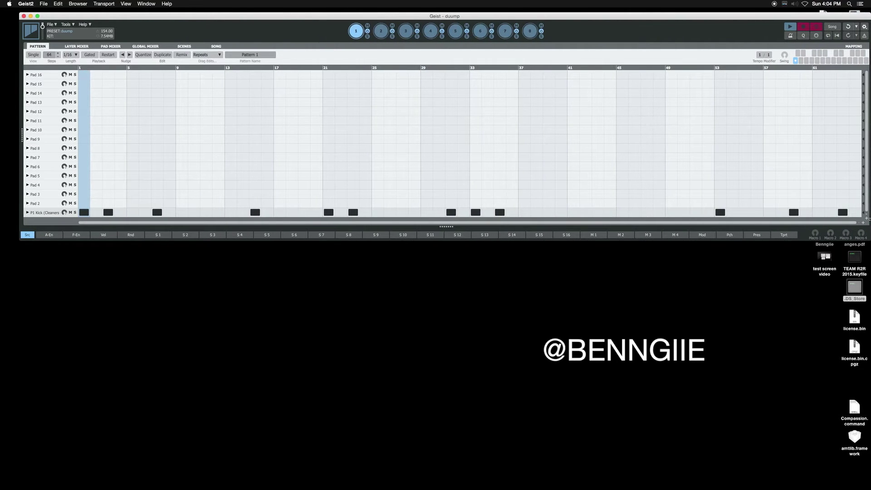
pyautogui.moveTo(868, 219); pyautogui.dragTo(868, 468)
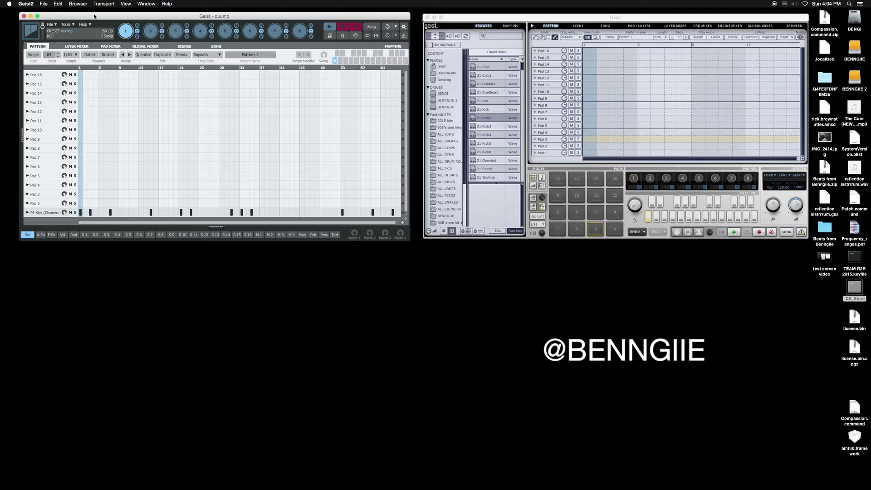
# Look through the patterns of engines 5 to 8 in Geist2 and return to engine 1
pyautogui.moveTo(100, 16); pyautogui.dragTo(101, 17)
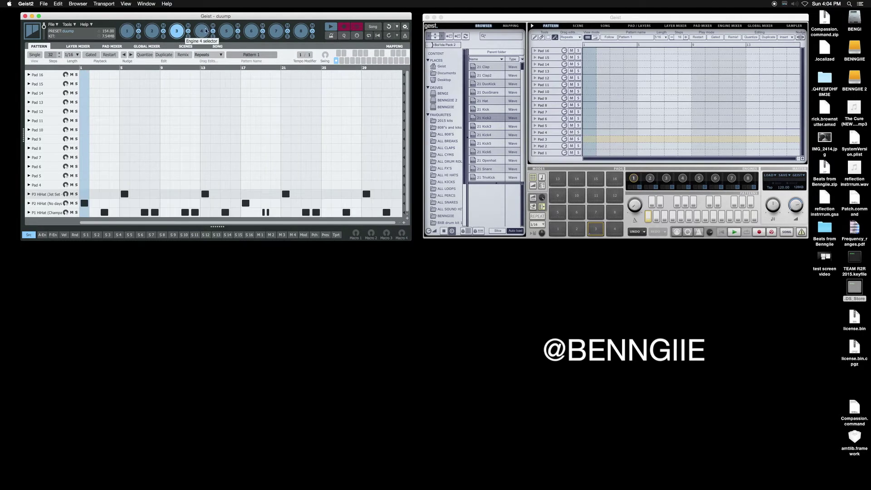
pyautogui.click(227, 31)
pyautogui.click(251, 31)
pyautogui.click(276, 30)
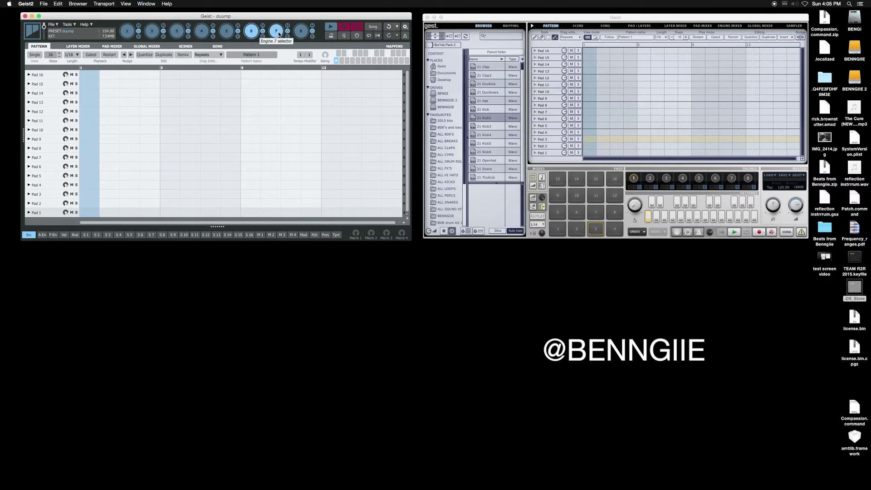
pyautogui.click(301, 31)
pyautogui.click(127, 32)
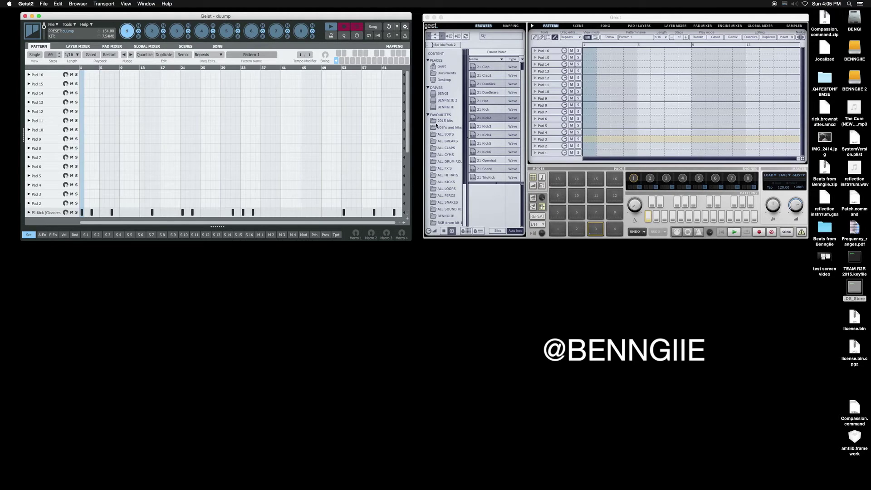
# Compare engine switching in the older Geist with engines 2, 3 and 4 in Geist2, ending on engine 1
pyautogui.click(650, 179)
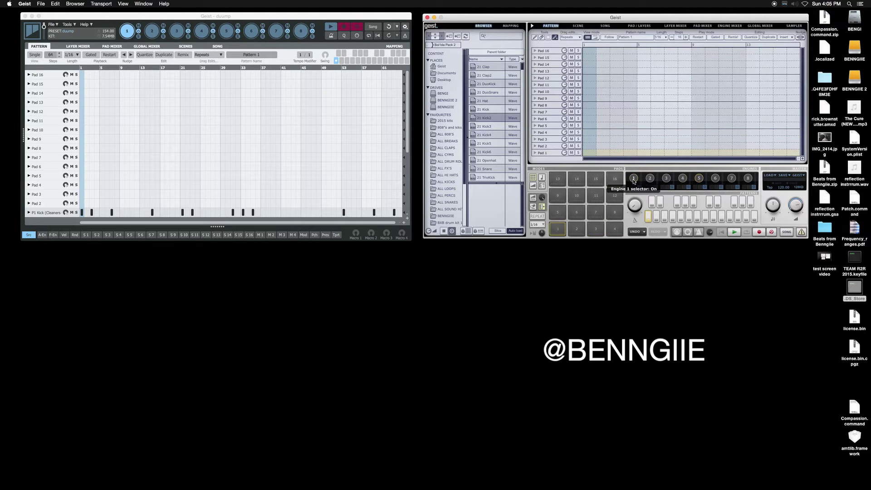
pyautogui.click(341, 18)
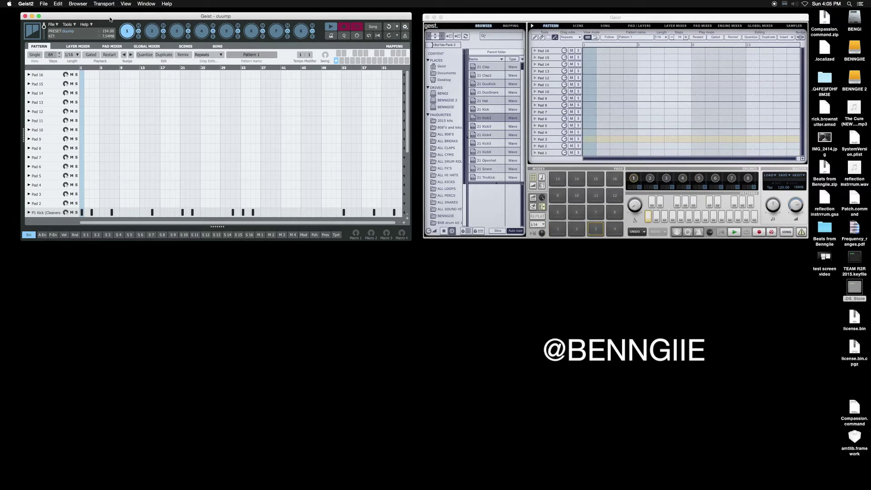
pyautogui.click(152, 30)
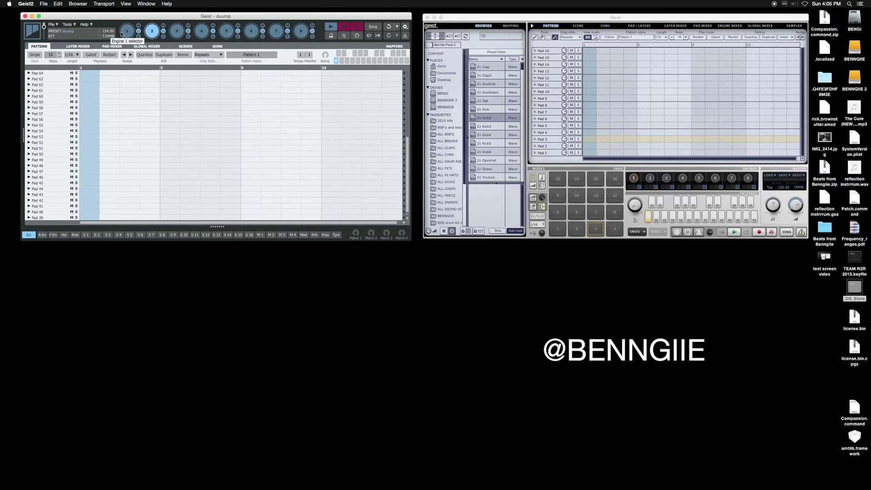
pyautogui.click(128, 31)
pyautogui.click(177, 31)
pyautogui.click(201, 31)
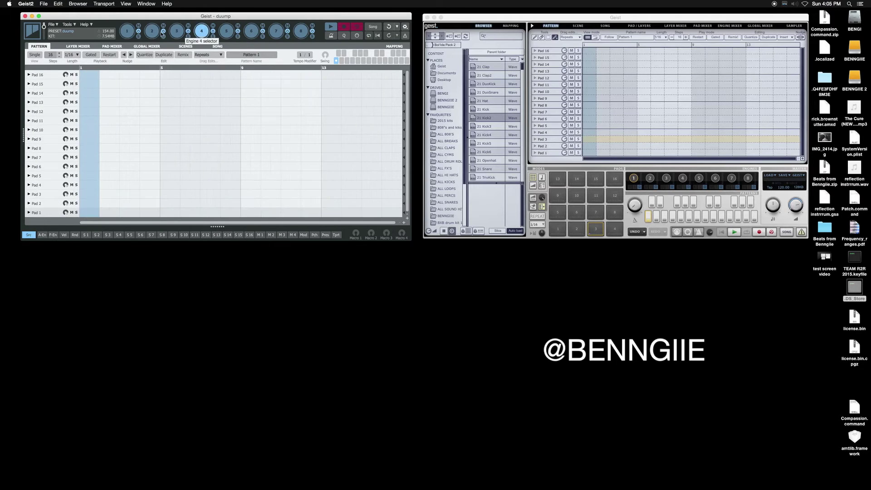
pyautogui.click(127, 31)
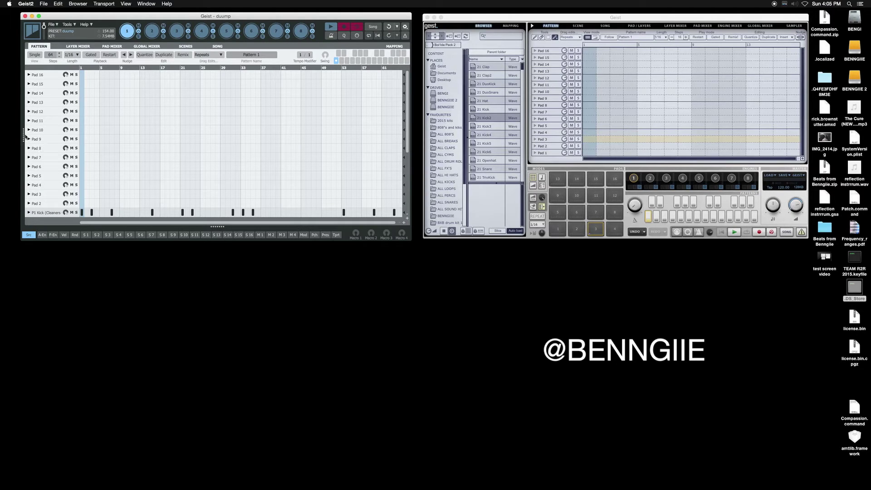
# Reveal the browser and pads in a taller Geist2 window, and show all 64 pads with a slightly taller browser area
pyautogui.moveTo(23, 135); pyautogui.dragTo(73, 137)
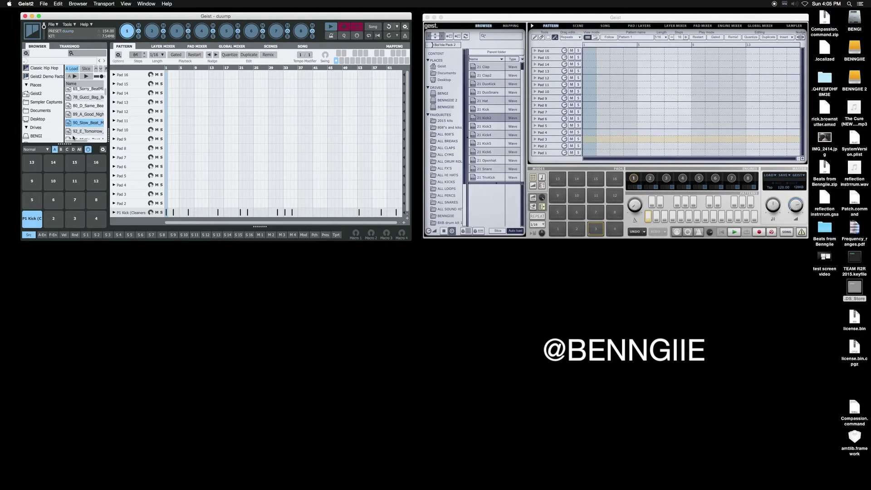
pyautogui.moveTo(411, 241); pyautogui.dragTo(413, 442)
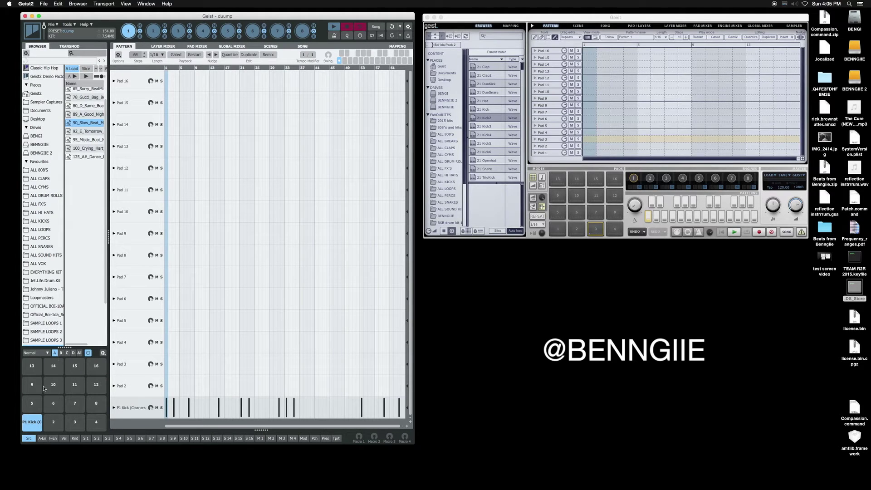
pyautogui.click(54, 423)
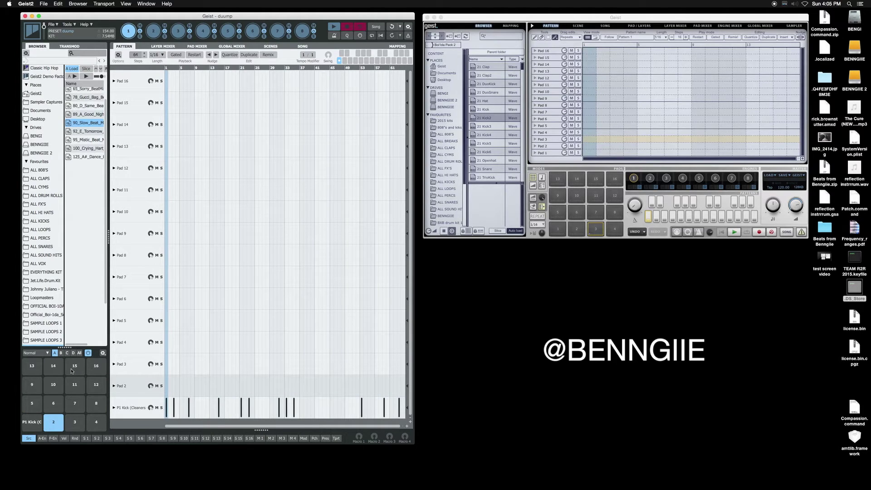
pyautogui.click(80, 353)
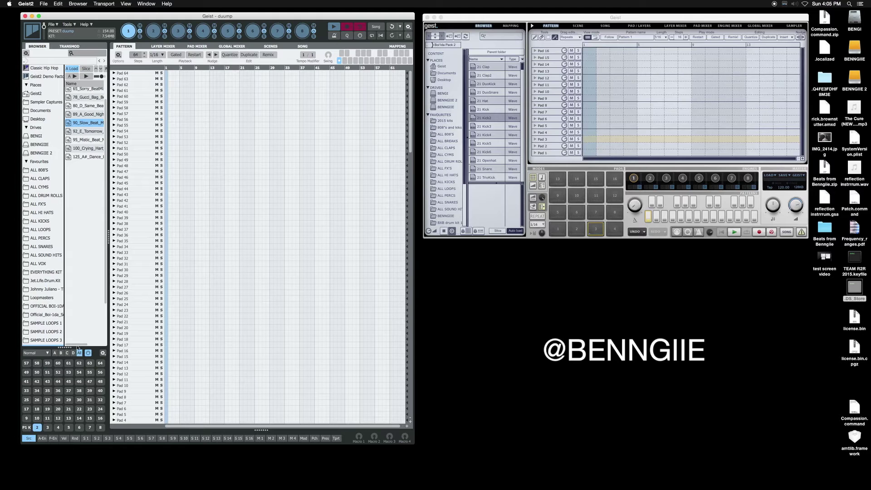
pyautogui.moveTo(61, 347); pyautogui.dragTo(60, 354)
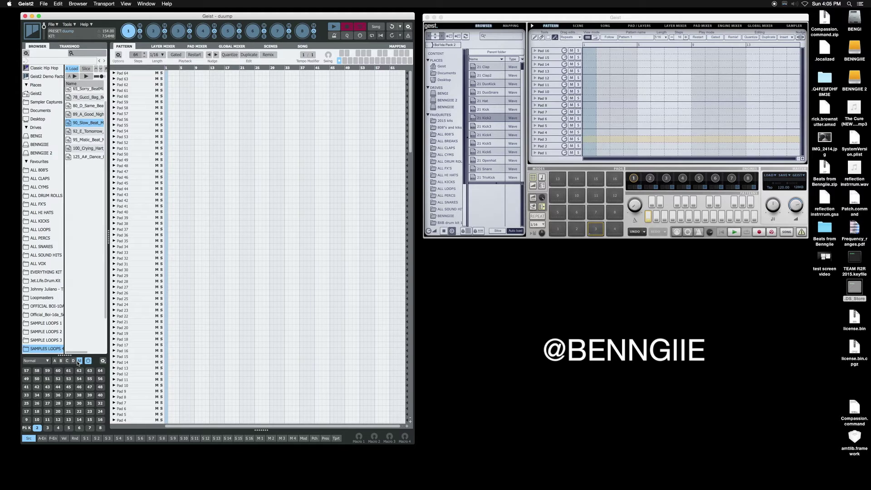
# Look at the 16 pads of engines 2 and 3 in the older Geist and return to engine 1
pyautogui.click(654, 180)
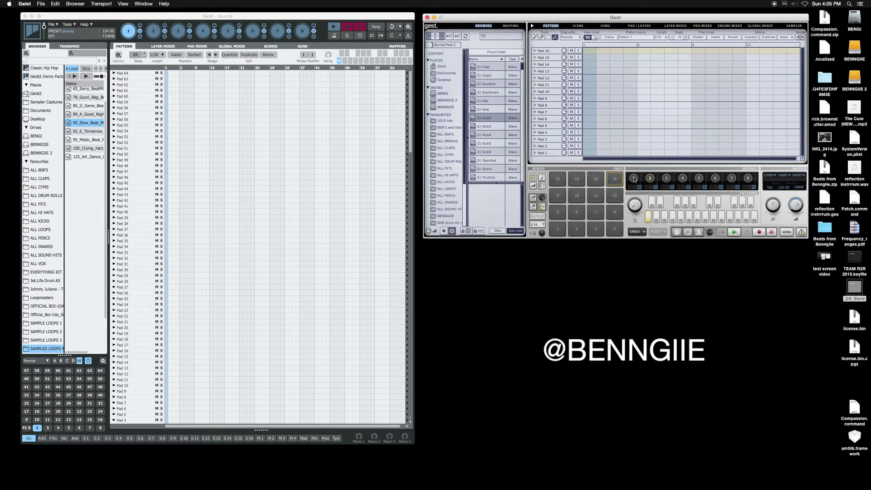
pyautogui.click(666, 179)
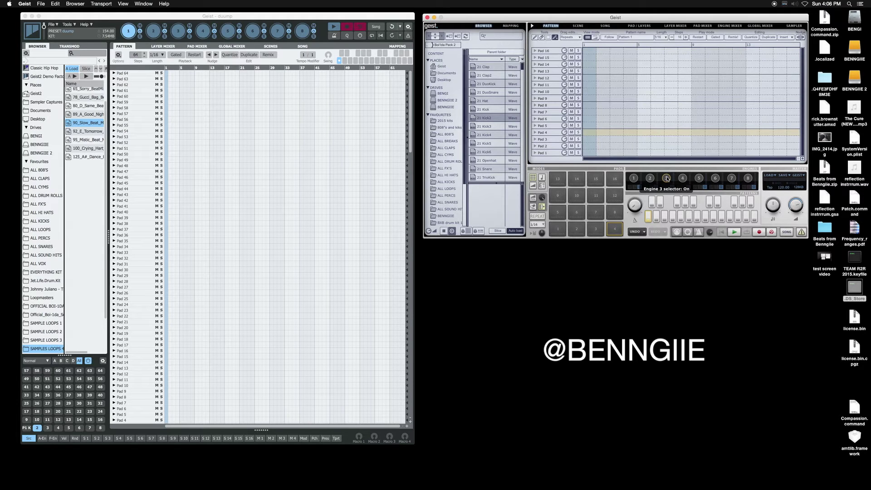
pyautogui.click(634, 178)
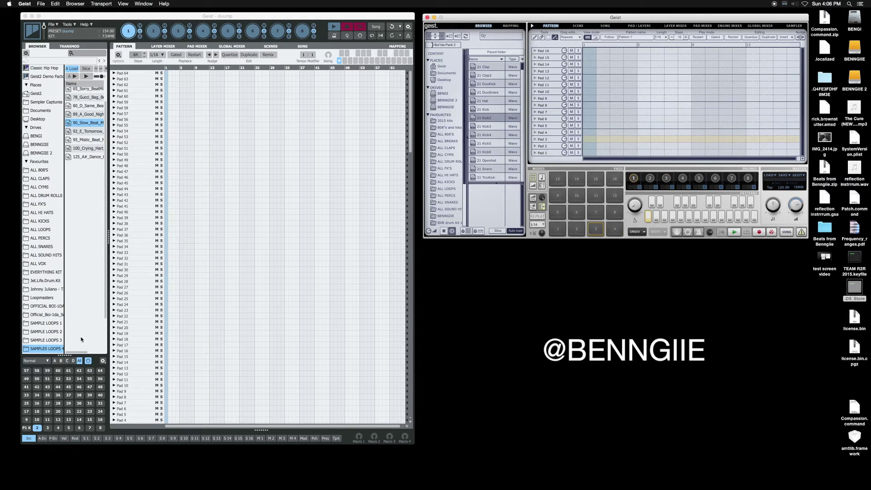
# Compare pad bank A with the full 64-pad view in Geist2, and look through the pattern's pad rows
pyautogui.click(54, 361)
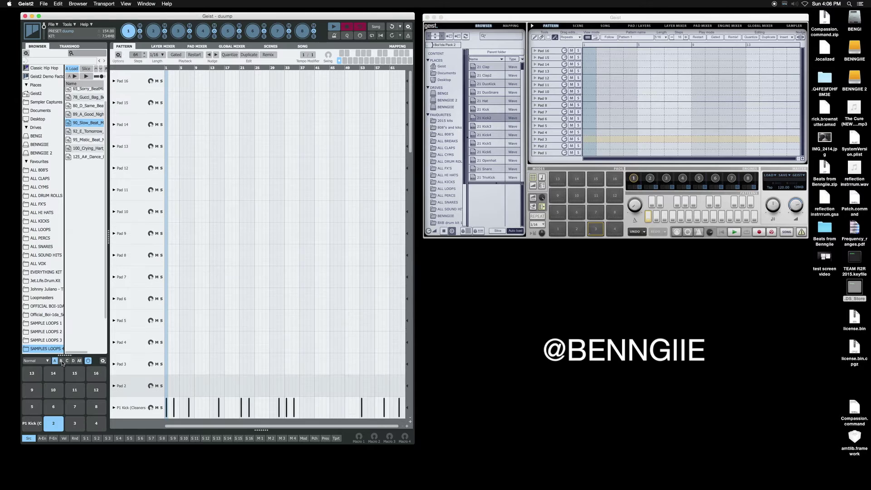
pyautogui.click(79, 361)
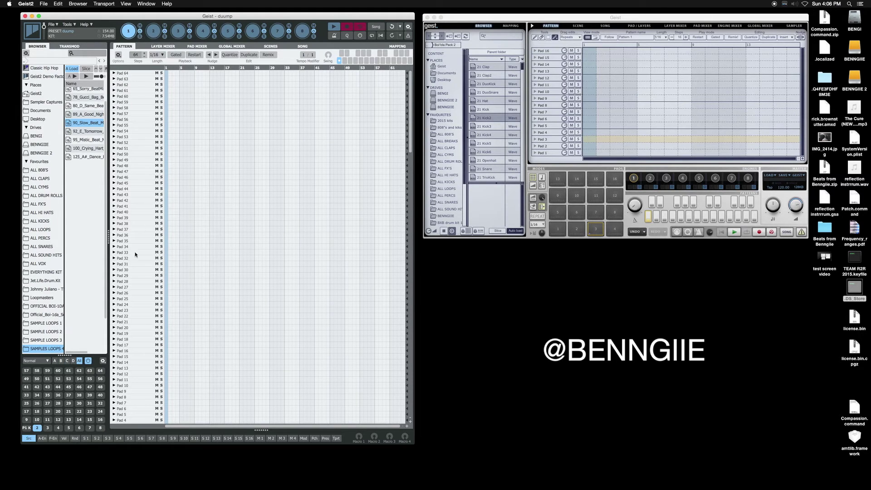
pyautogui.click(413, 155)
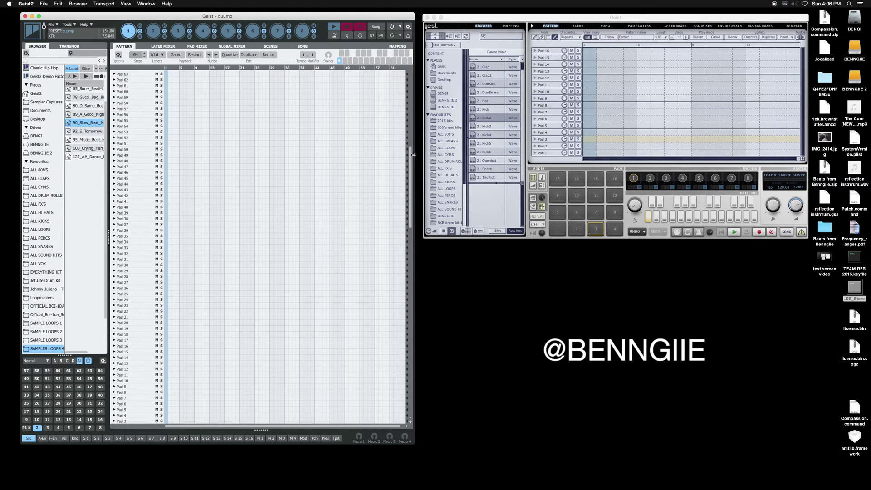
pyautogui.moveTo(413, 155); pyautogui.dragTo(415, 434)
# Expand the layer editor below the Geist2 pattern and show the kick sample on pad 1 in it
pyautogui.moveTo(262, 430); pyautogui.dragTo(261, 294)
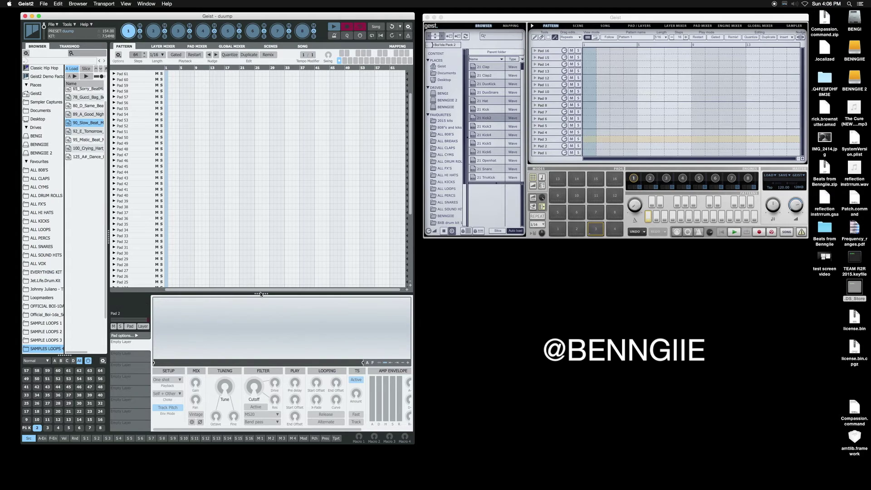
pyautogui.click(27, 429)
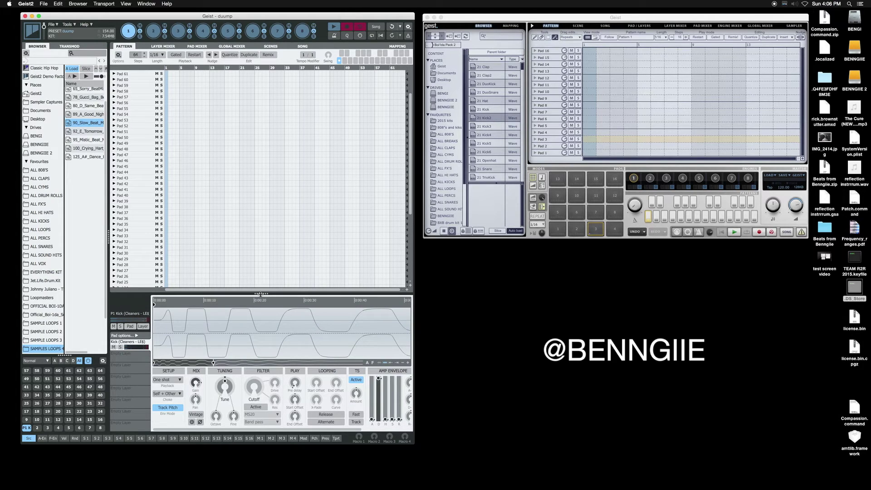
pyautogui.moveTo(261, 290)
pyautogui.mouseDown()
pyautogui.moveTo(261, 309)
pyautogui.moveTo(261, 287)
pyautogui.mouseUp()
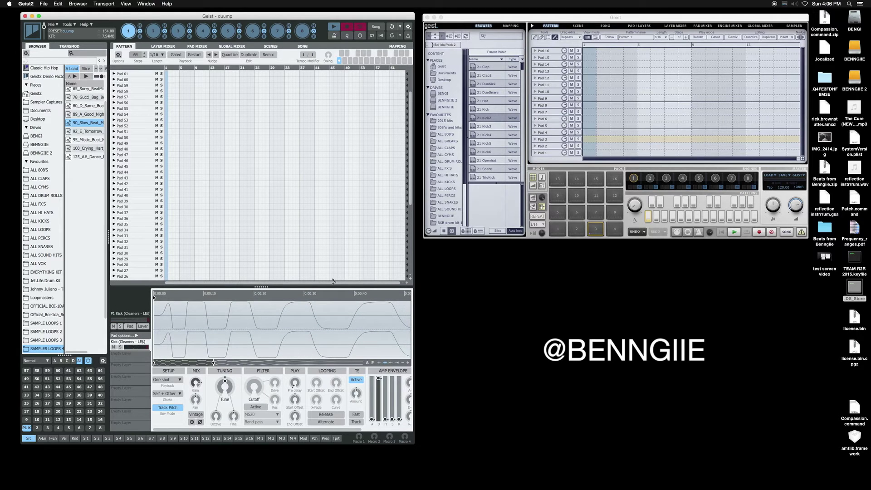
# Open the Pad/Layers page in the older Geist and enable timestretch for the 21 Kick2 layer
pyautogui.click(644, 26)
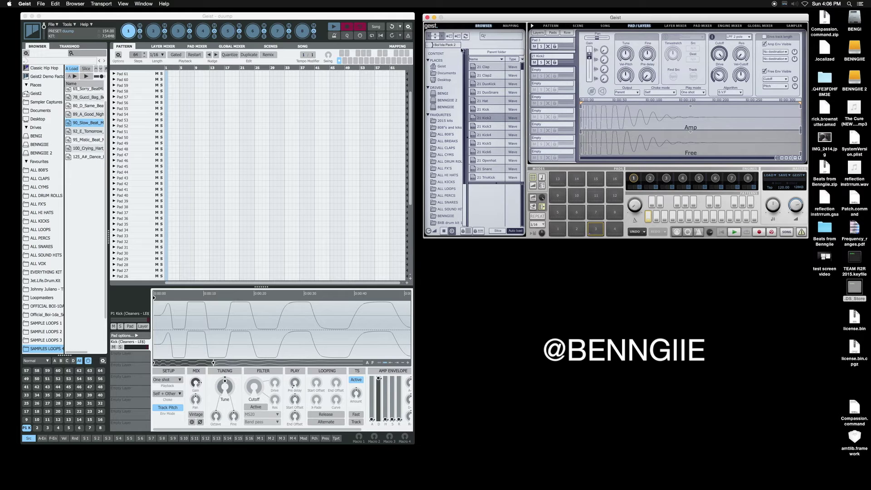
pyautogui.moveTo(481, 15); pyautogui.dragTo(479, 16)
pyautogui.click(604, 25)
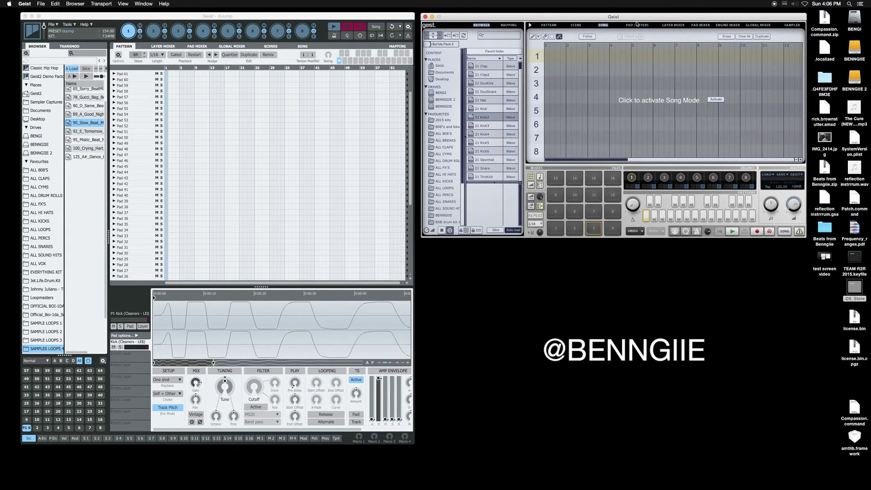
pyautogui.click(639, 26)
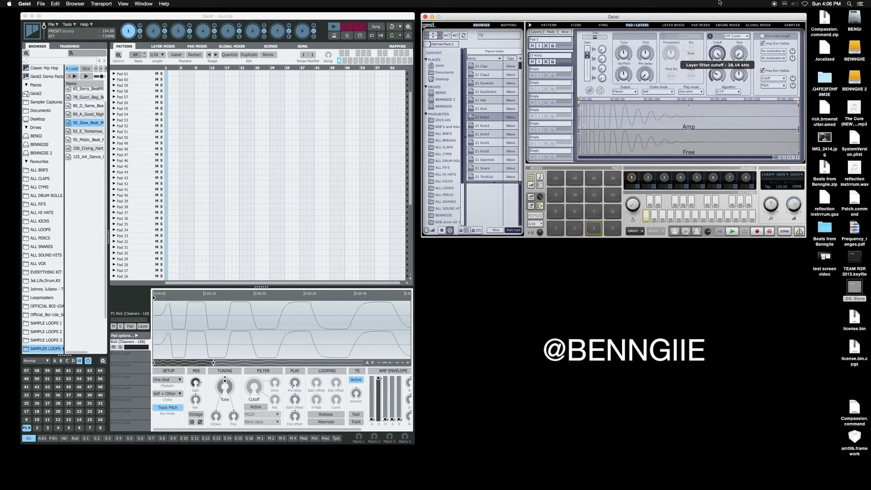
pyautogui.click(664, 36)
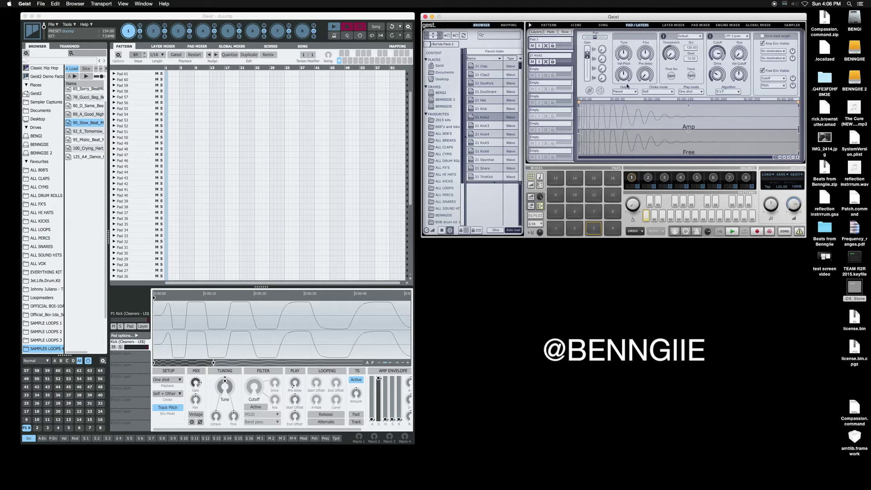
# Go through the empty layer slots of Pad 3 in the older Geist one by one
pyautogui.click(568, 76)
pyautogui.click(567, 90)
pyautogui.click(567, 104)
pyautogui.click(567, 117)
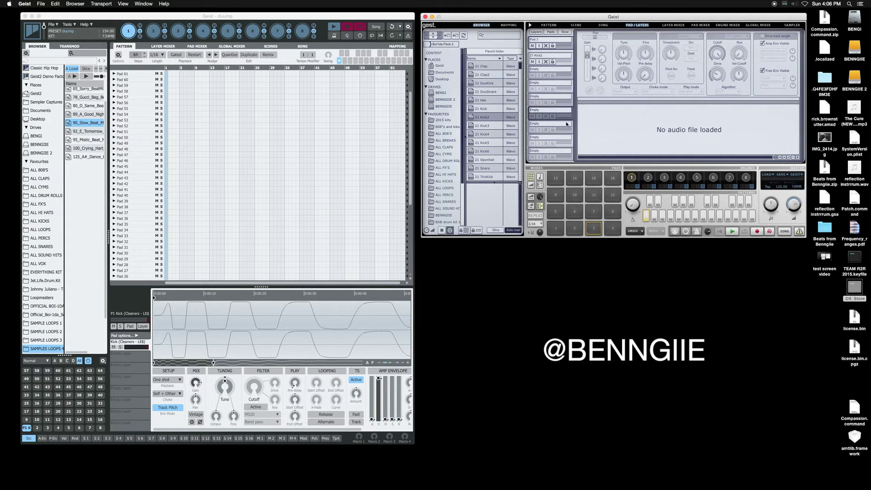
pyautogui.click(566, 131)
pyautogui.click(565, 138)
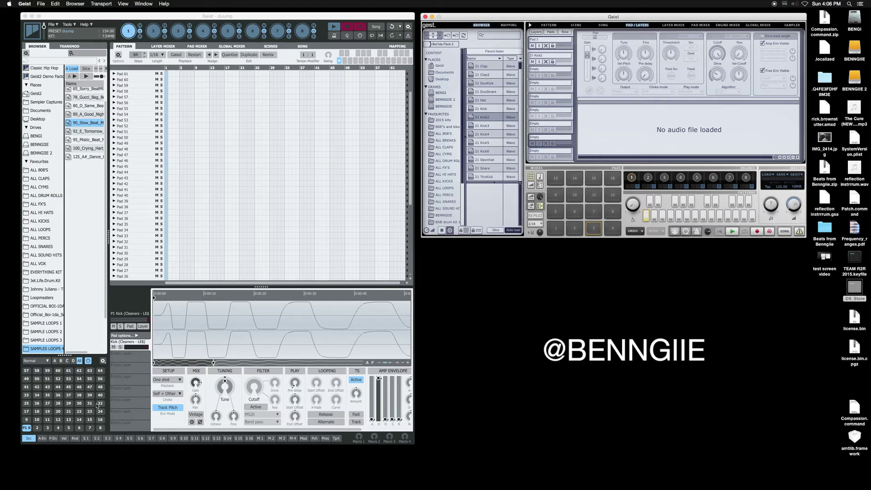
# Go through Geist2's engines 2 to 8 one by one, and return to engine 2 through engine 1
pyautogui.click(153, 30)
pyautogui.click(178, 31)
pyautogui.click(203, 31)
pyautogui.click(227, 31)
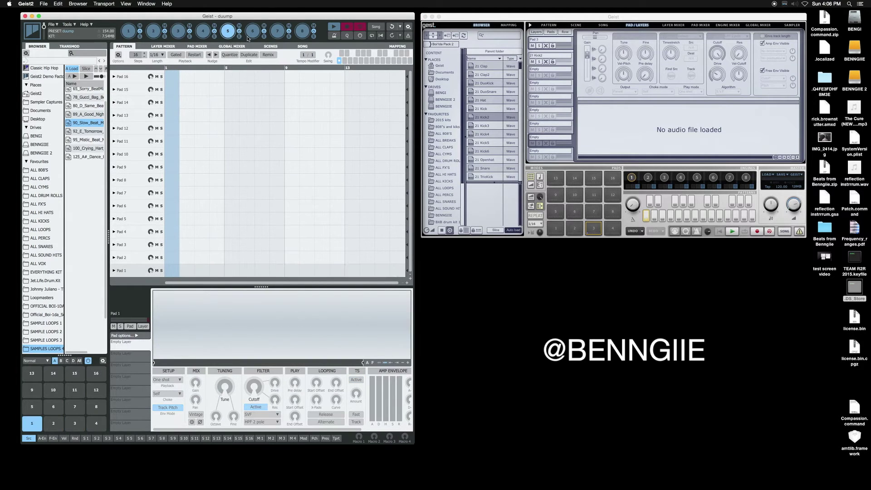
pyautogui.click(252, 31)
pyautogui.click(278, 31)
pyautogui.click(302, 30)
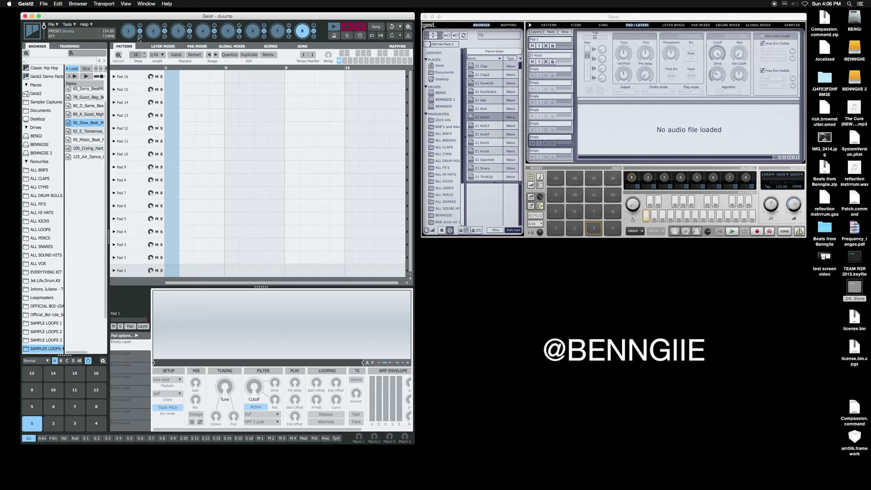
pyautogui.click(128, 31)
pyautogui.click(153, 31)
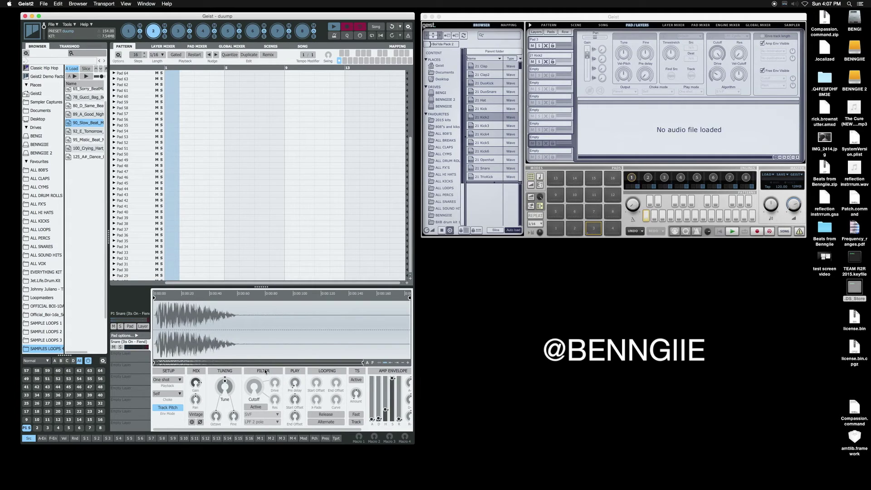
# Activate the snare layer's filter in engine 2 and set it to the Japan type with the 2N + 2L (8ve) mode
pyautogui.click(258, 415)
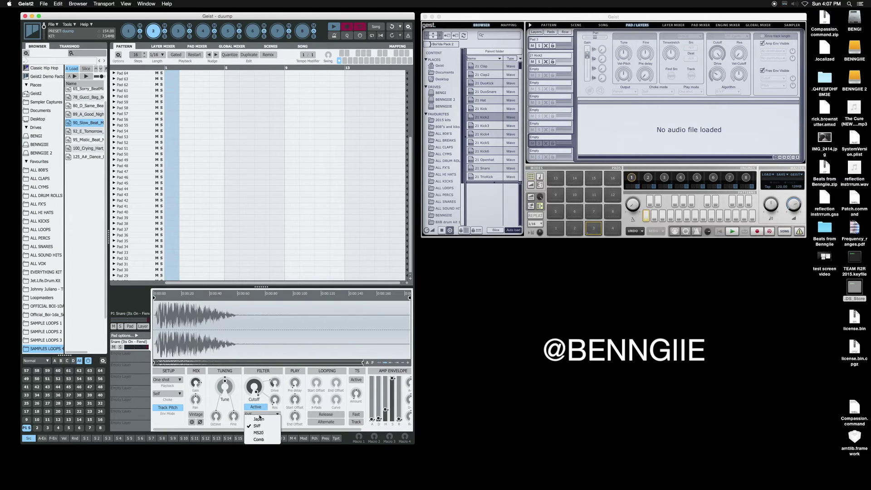
pyautogui.click(258, 423)
pyautogui.click(261, 423)
pyautogui.click(267, 422)
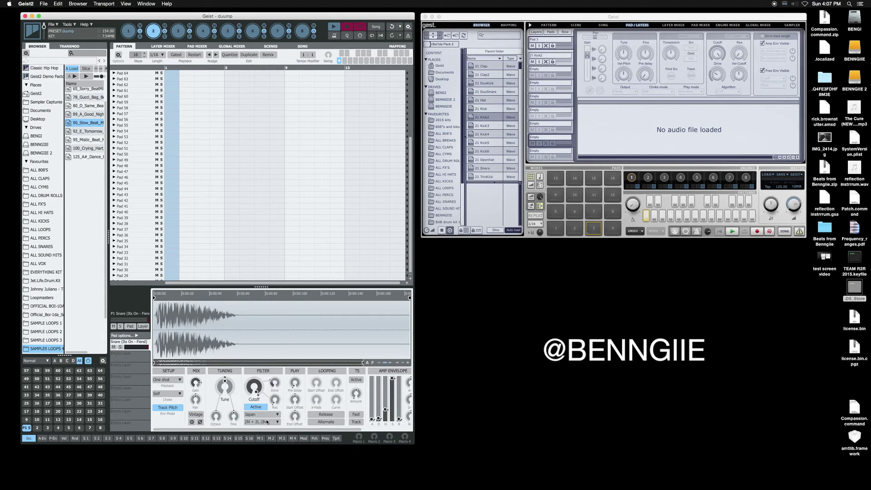
# Try the Japan filter modes 1H + 1L + 2N (8ve) and 1N + 2P, settle on 1H + 2N + 1L (8ve), and deactivate the filter
pyautogui.click(266, 423)
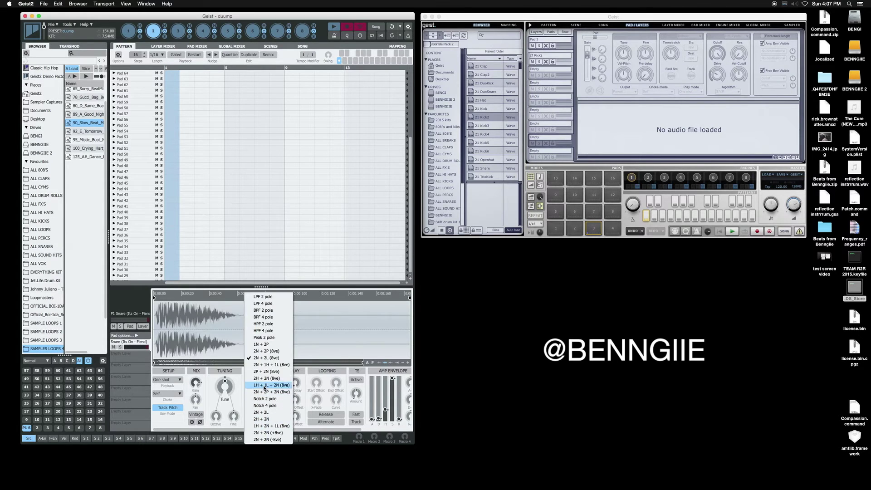
pyautogui.click(264, 386)
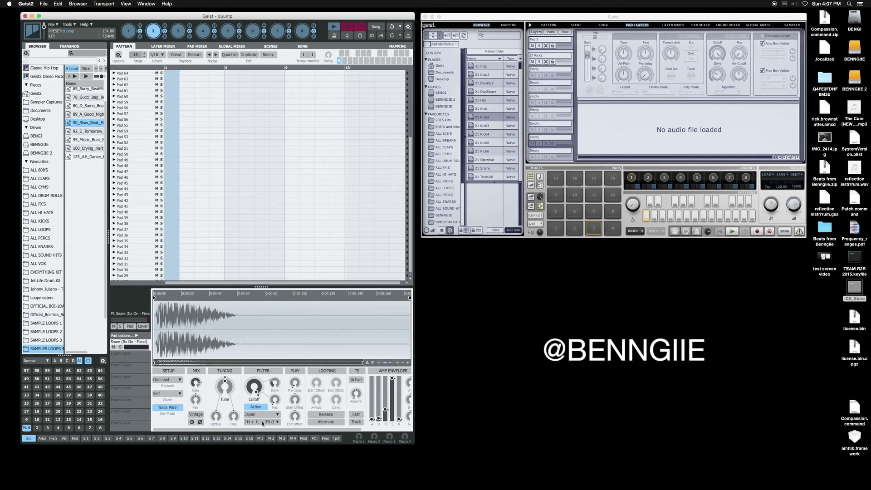
pyautogui.click(262, 423)
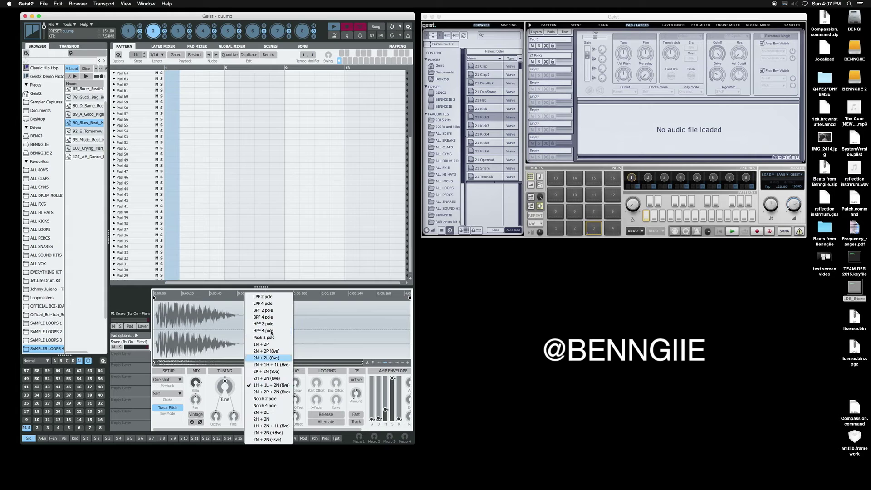
pyautogui.click(266, 426)
pyautogui.click(266, 423)
pyautogui.click(267, 344)
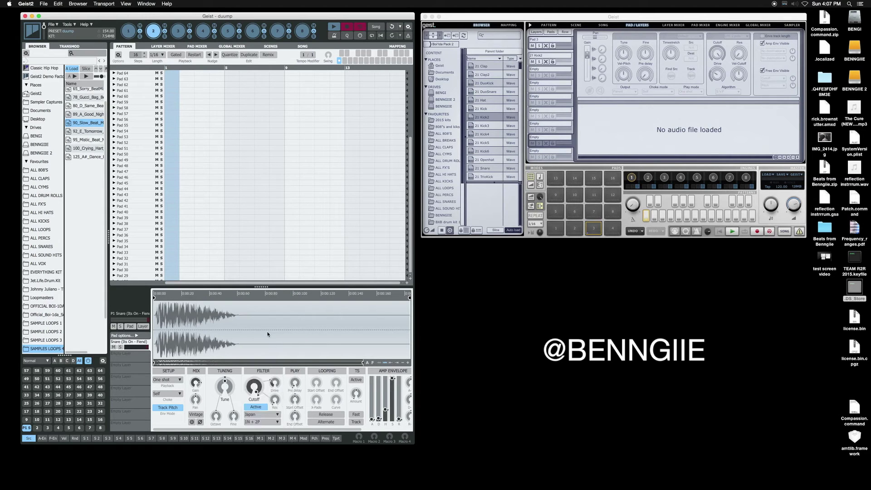
pyautogui.click(266, 423)
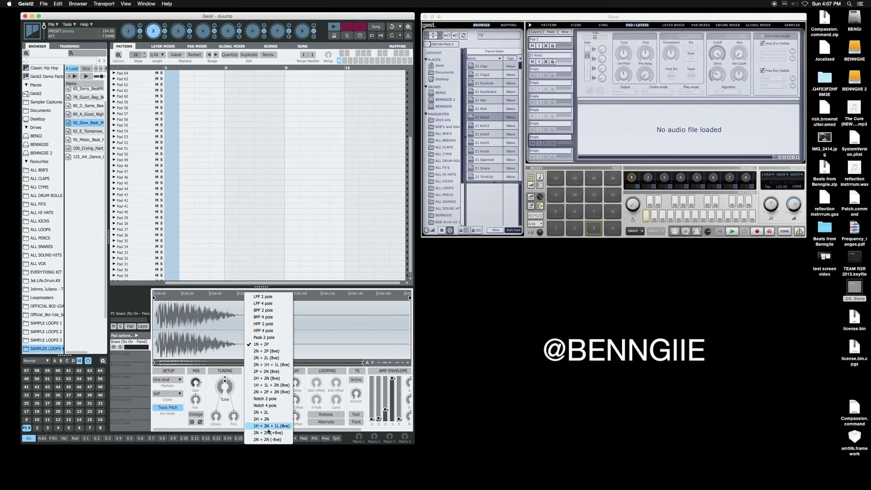
pyautogui.click(267, 430)
pyautogui.click(257, 408)
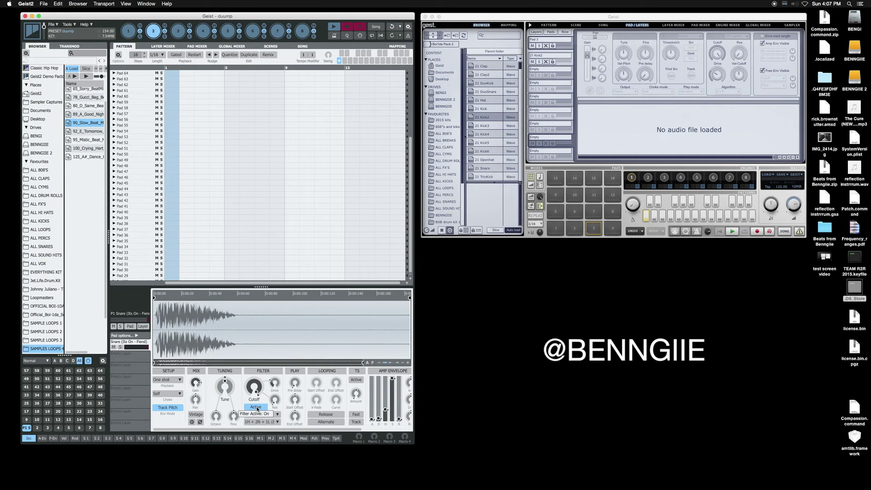
pyautogui.click(256, 407)
# In the older Geist, look through the filter types of pad 3's 21 Kick2 layer and open the Layer Mixer page
pyautogui.click(731, 66)
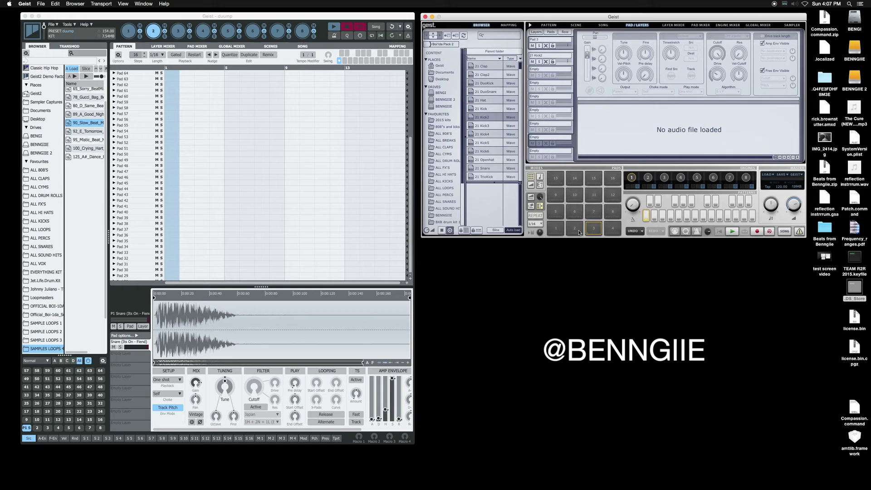
pyautogui.click(593, 229)
pyautogui.click(538, 55)
pyautogui.click(732, 36)
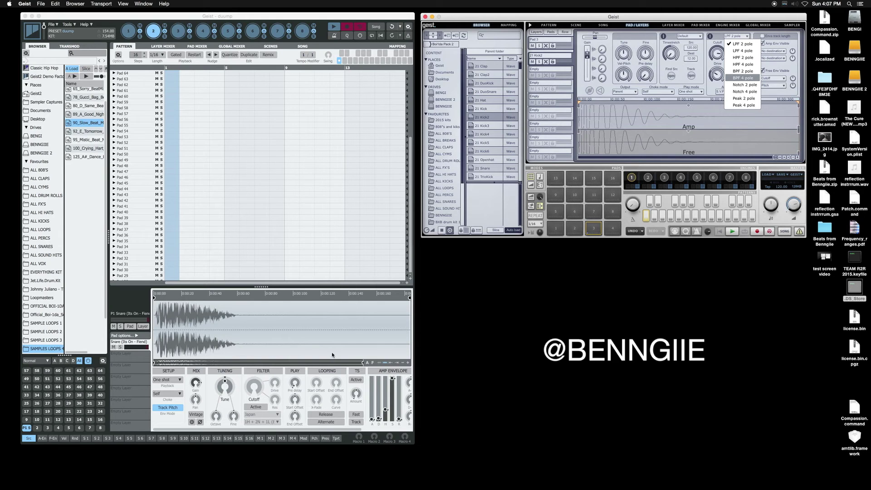
pyautogui.click(675, 24)
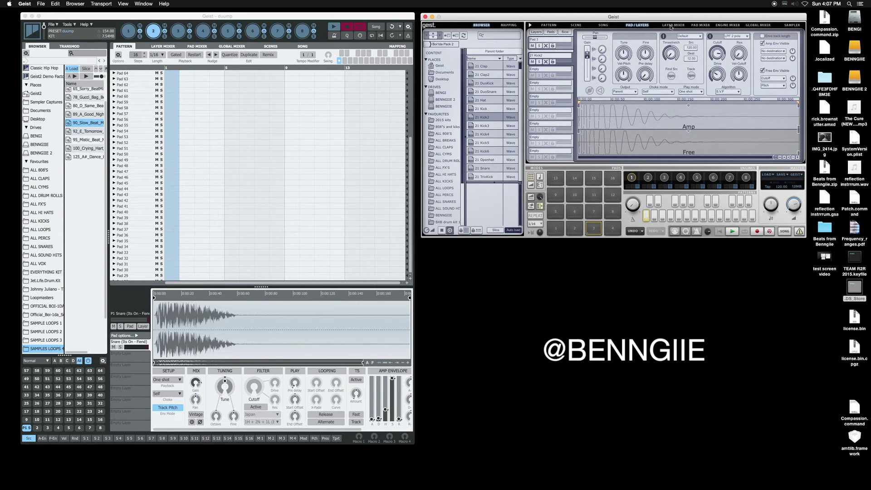
pyautogui.click(674, 25)
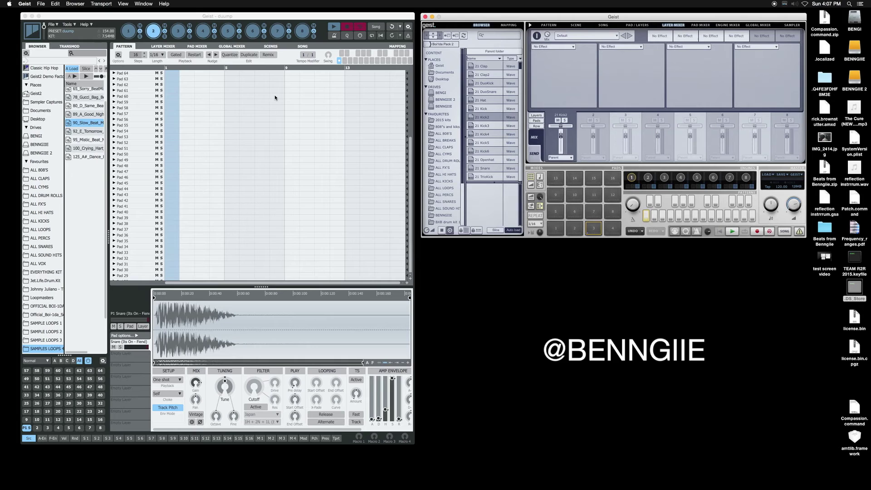
# Switch to Geist2, select engine 1 and show pad bank A with the kick on pad 1
pyautogui.click(263, 19)
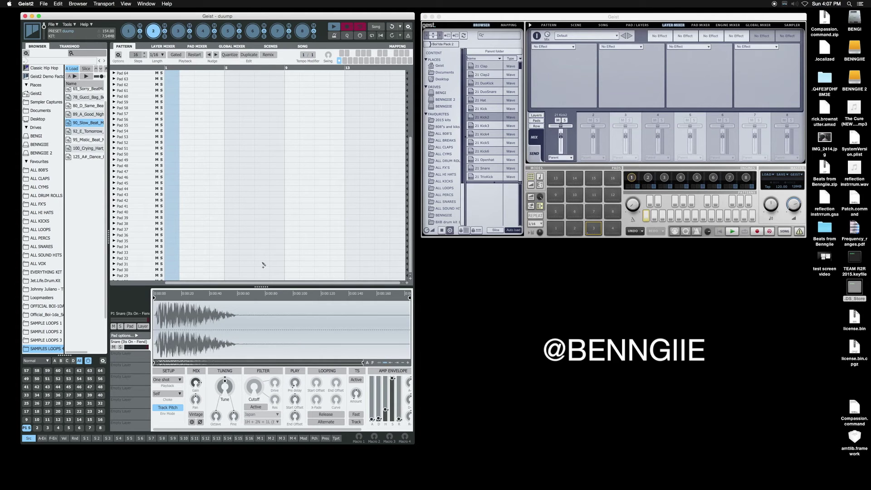
pyautogui.click(129, 31)
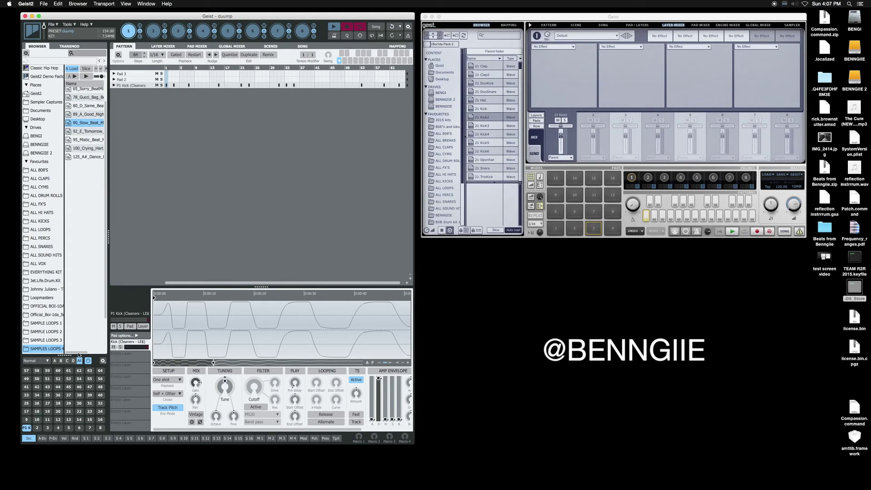
pyautogui.click(55, 361)
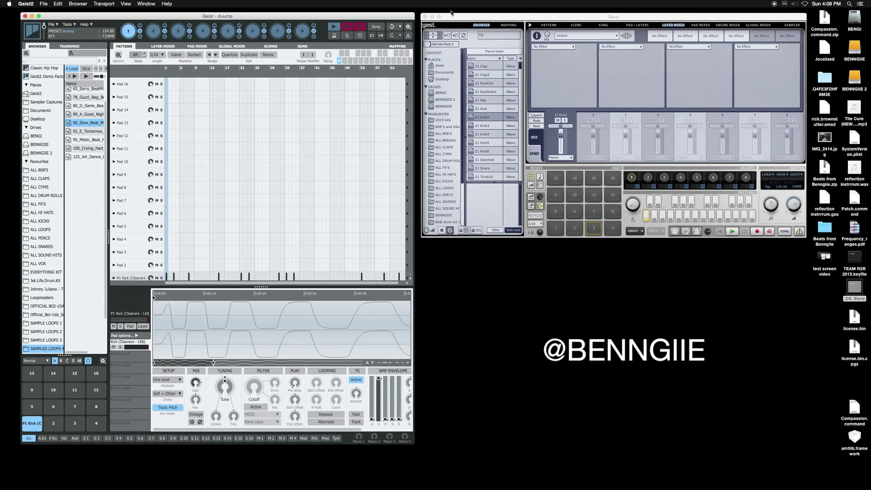
pyautogui.moveTo(451, 12); pyautogui.dragTo(405, 15)
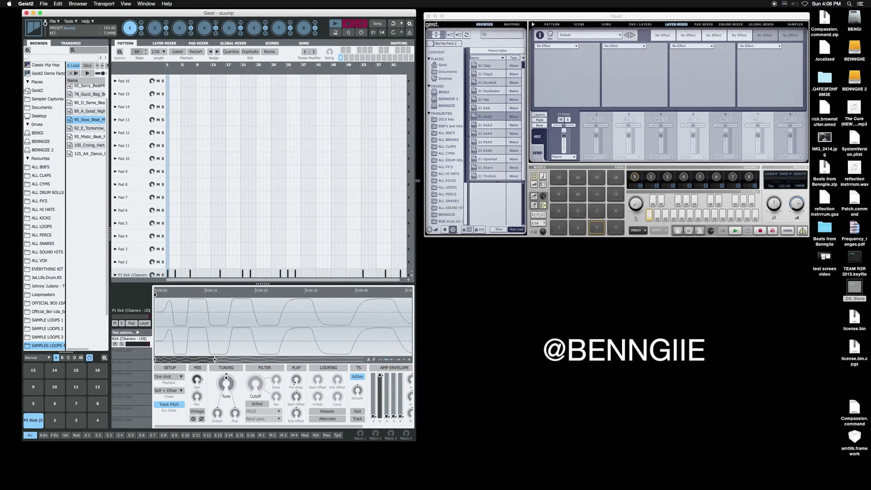
pyautogui.click(32, 421)
# Compare the patterns of engines 1 and 2 and open engine 3's hi-hat pattern
pyautogui.click(180, 28)
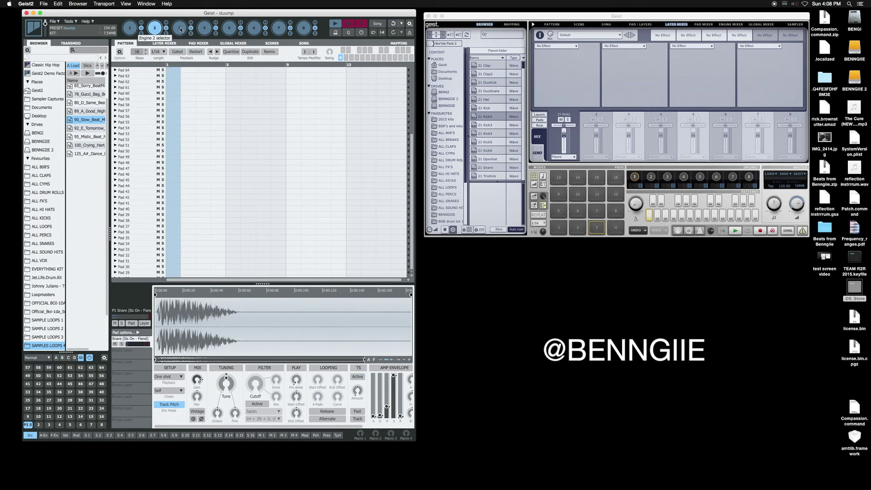
pyautogui.click(132, 29)
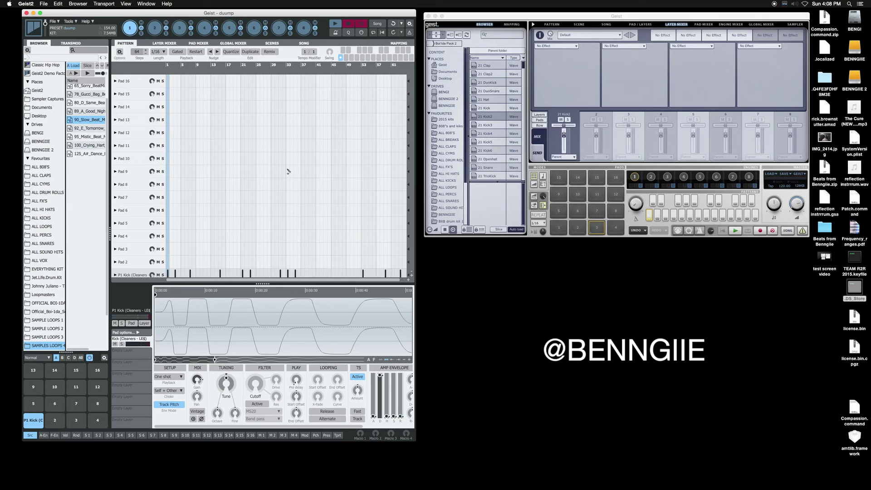
pyautogui.click(154, 29)
pyautogui.click(179, 28)
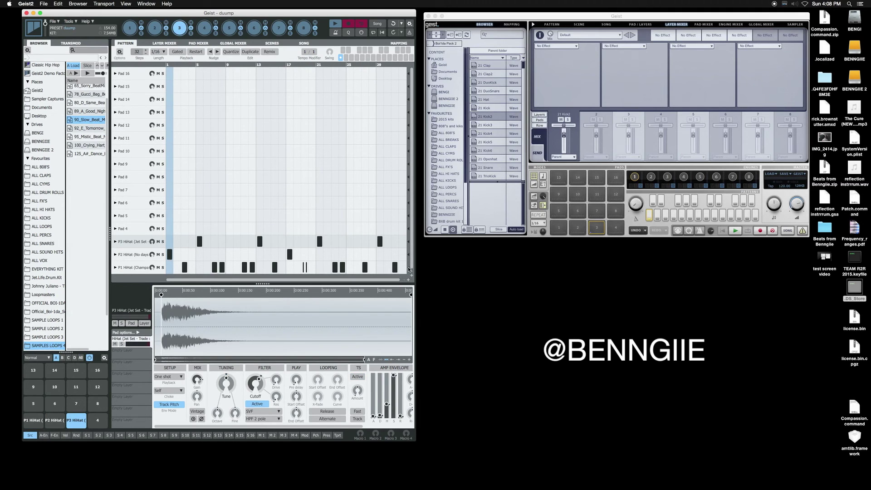
# Try to fill the last steps of the P1 HiHat row with rapid repeated hits, and undo the change
pyautogui.moveTo(408, 269); pyautogui.dragTo(381, 271)
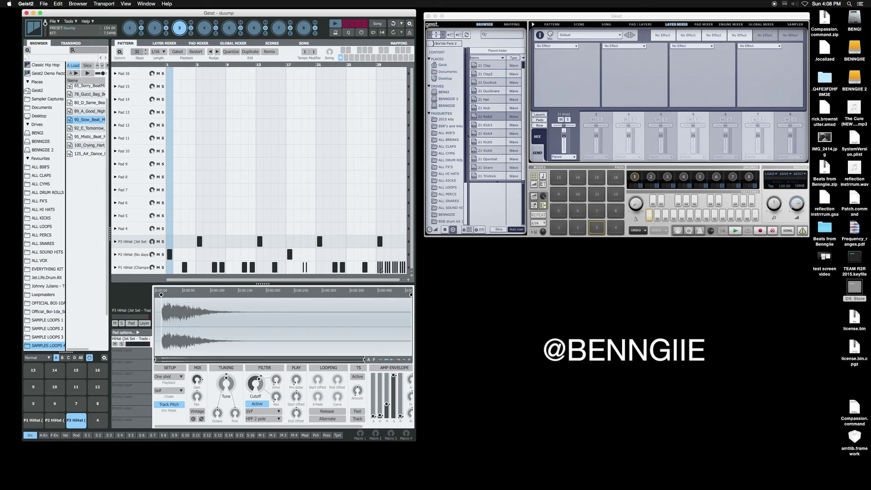
pyautogui.click(403, 268)
pyautogui.press('super+z')
pyautogui.press('super+z')
# Shorten the P1 HiHat row's own loop to about 19 steps and play the pattern briefly
pyautogui.click(381, 268)
pyautogui.press('space')
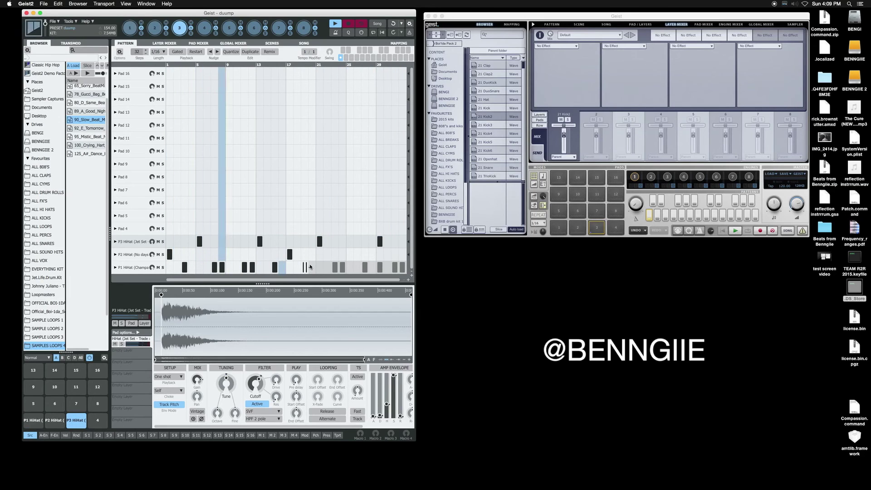
pyautogui.press('space')
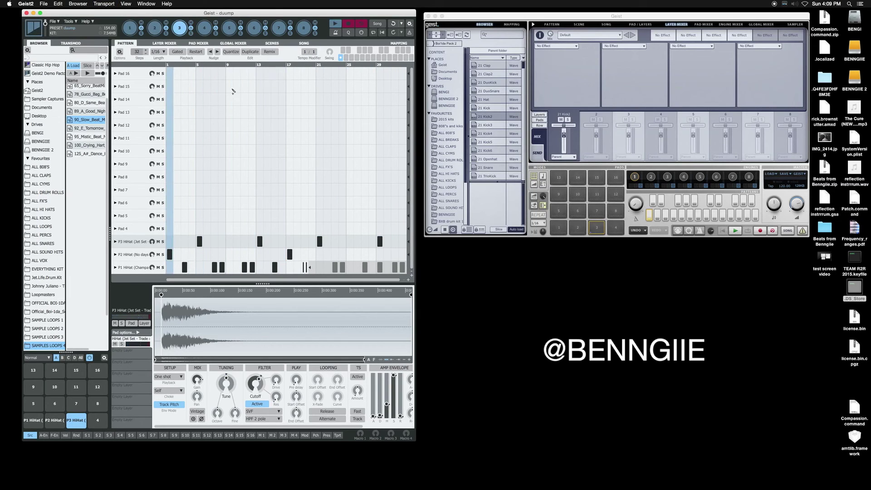
# Open the older Geist's Pattern page for comparison, and view the TransMod slot list in Geist2 before returning to its browser
pyautogui.click(556, 25)
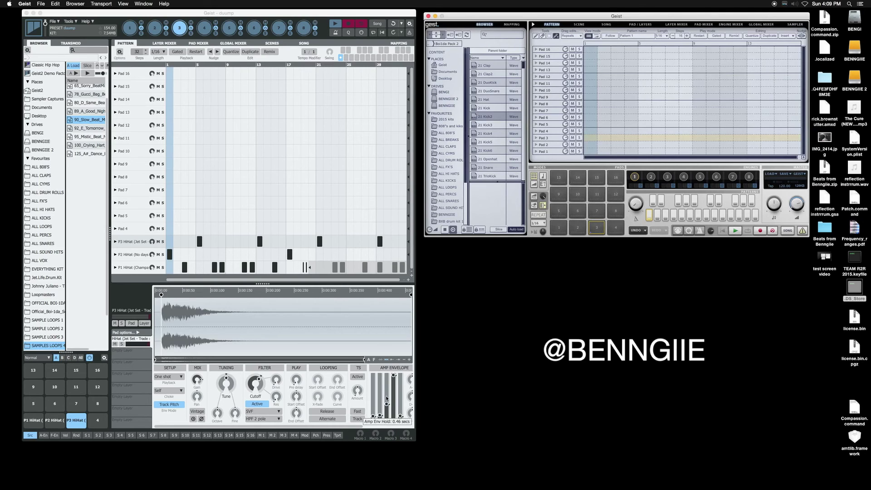
pyautogui.click(289, 429)
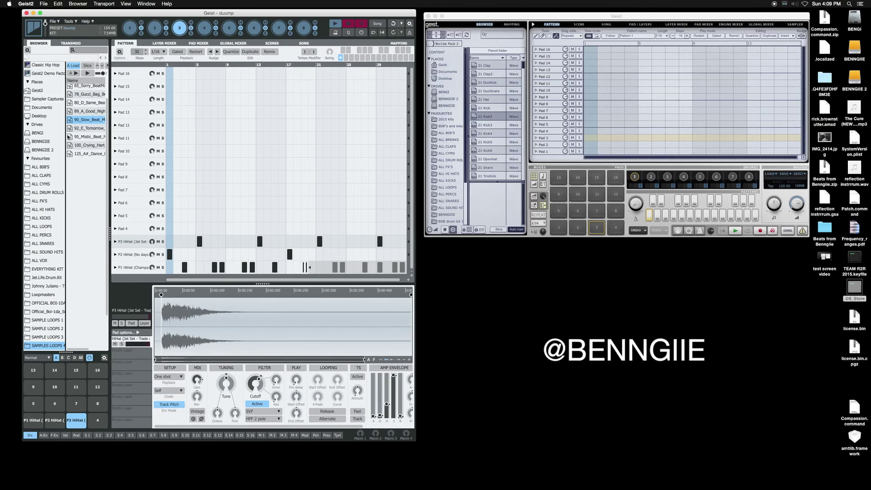
pyautogui.click(69, 43)
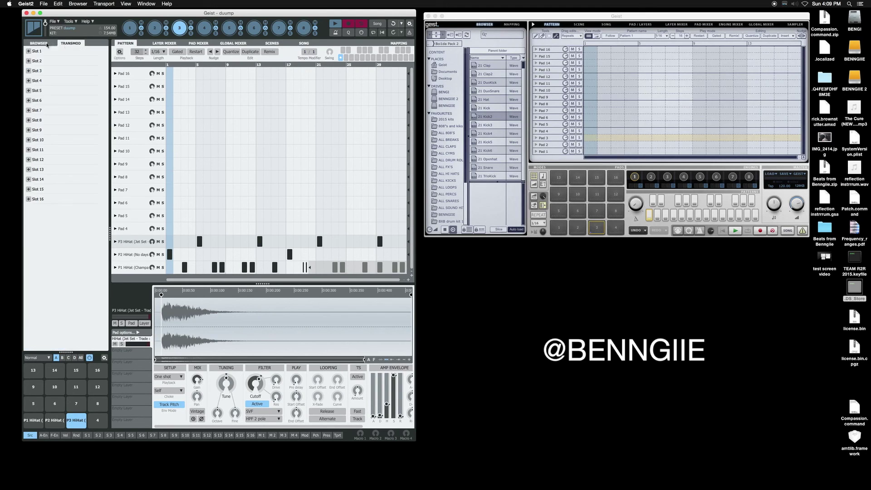
pyautogui.click(41, 43)
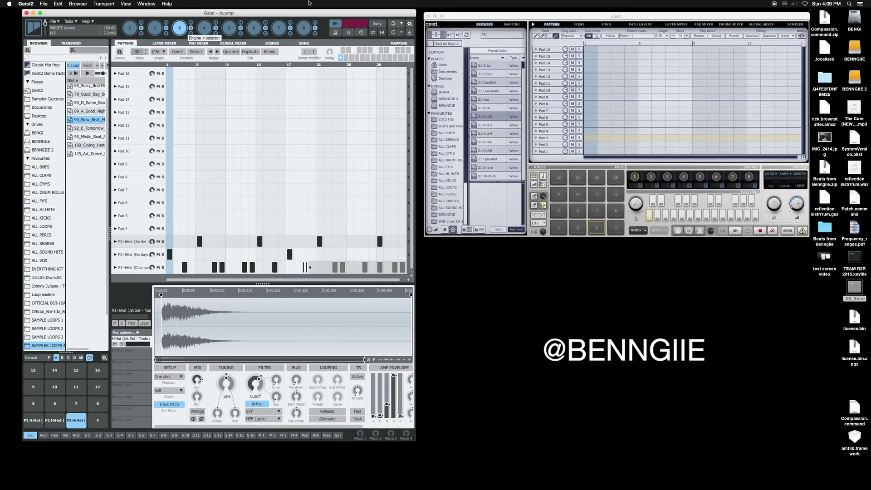
# Select engine 1 and alternate between its TransMod slots and the file browser
pyautogui.click(130, 27)
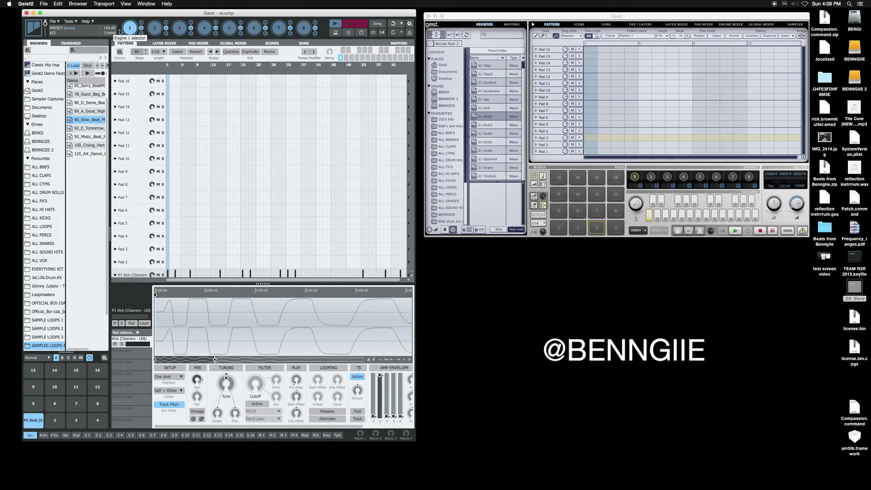
pyautogui.click(69, 43)
pyautogui.click(40, 44)
pyautogui.click(70, 44)
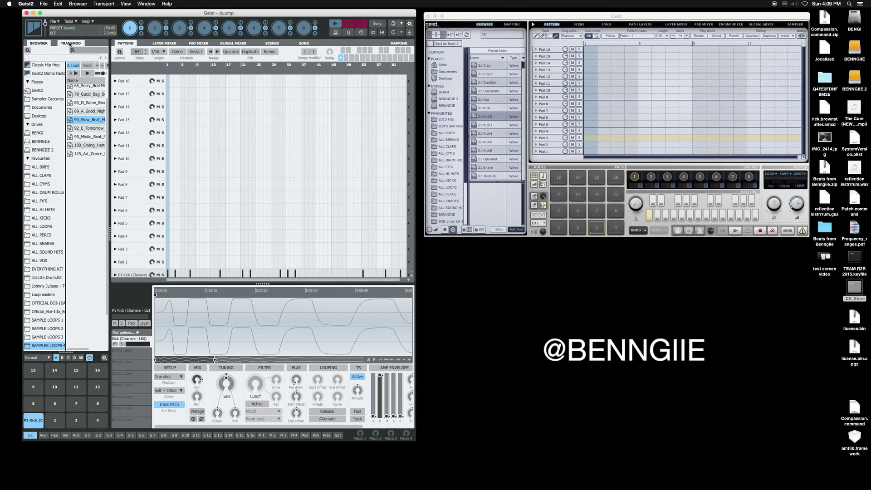
pyautogui.click(43, 44)
# Go through Geist2's modulation sources, including slot, velocity, random and amp envelope sources, and return to the actual parameter view
pyautogui.click(87, 435)
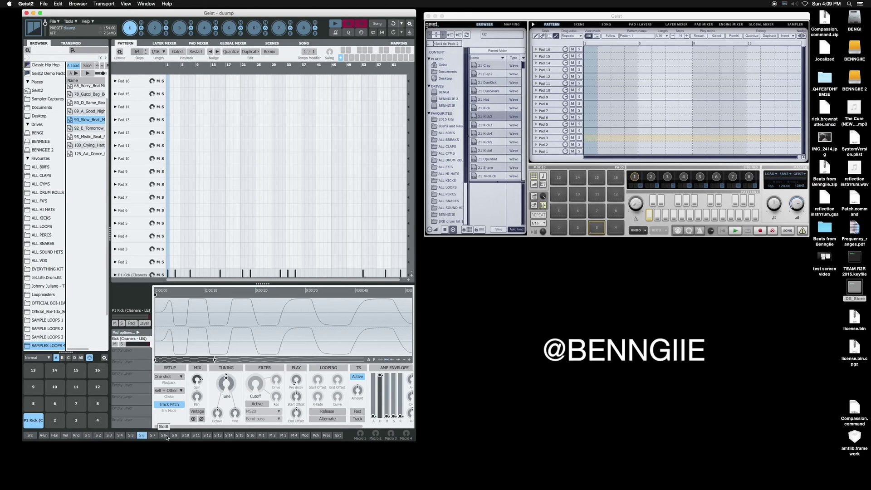
pyautogui.click(185, 435)
pyautogui.click(218, 435)
pyautogui.click(294, 435)
pyautogui.click(251, 435)
pyautogui.click(55, 435)
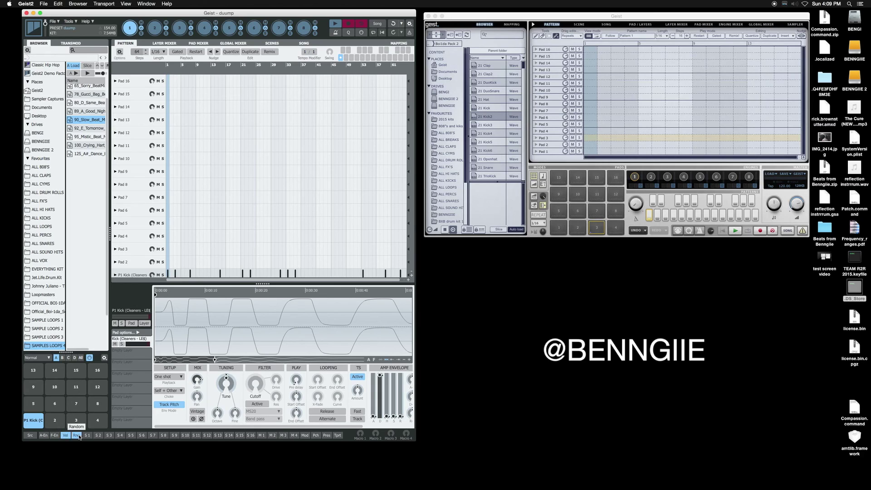
pyautogui.click(109, 435)
pyautogui.click(44, 435)
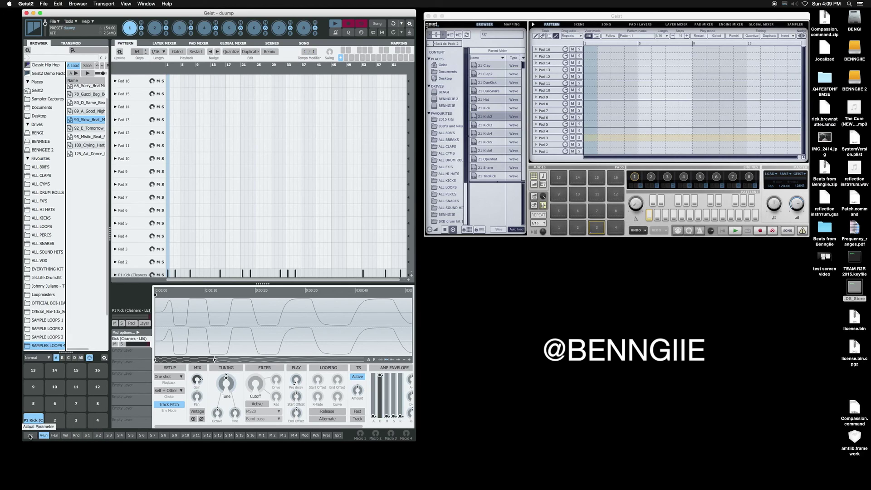
pyautogui.click(30, 435)
pyautogui.click(120, 435)
pyautogui.click(175, 435)
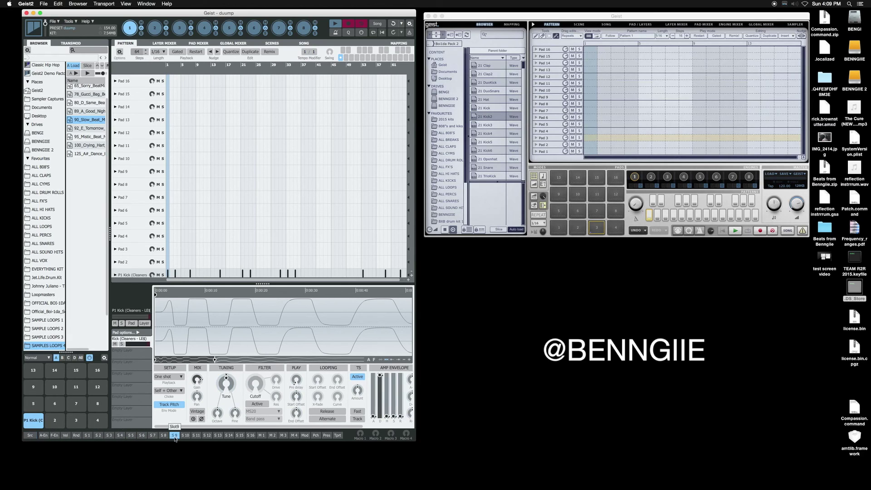
pyautogui.click(163, 435)
pyautogui.click(130, 435)
pyautogui.click(109, 436)
pyautogui.click(98, 436)
pyautogui.click(30, 436)
# Turn the Macro 1 control up and fully back down, and nudge the older Geist window slightly
pyautogui.moveTo(360, 434); pyautogui.dragTo(369, 371)
pyautogui.moveTo(365, 430); pyautogui.dragTo(367, 489)
pyautogui.moveTo(509, 16); pyautogui.dragTo(511, 14)
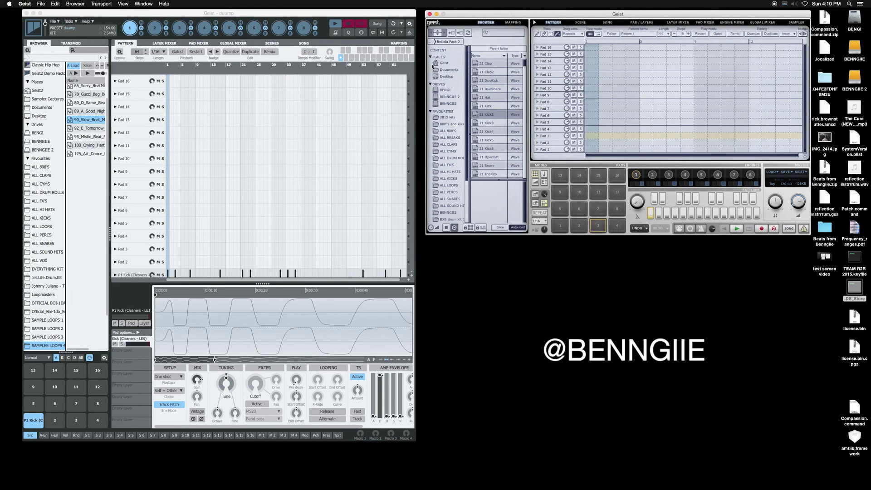
# Flip through engines 2 and 3 in Geist2 and return to engine 1
pyautogui.click(155, 28)
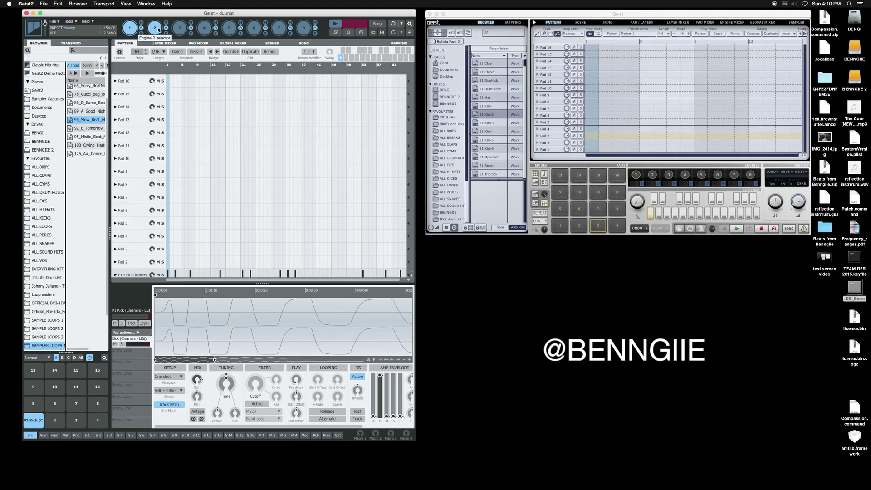
pyautogui.click(179, 28)
pyautogui.click(130, 28)
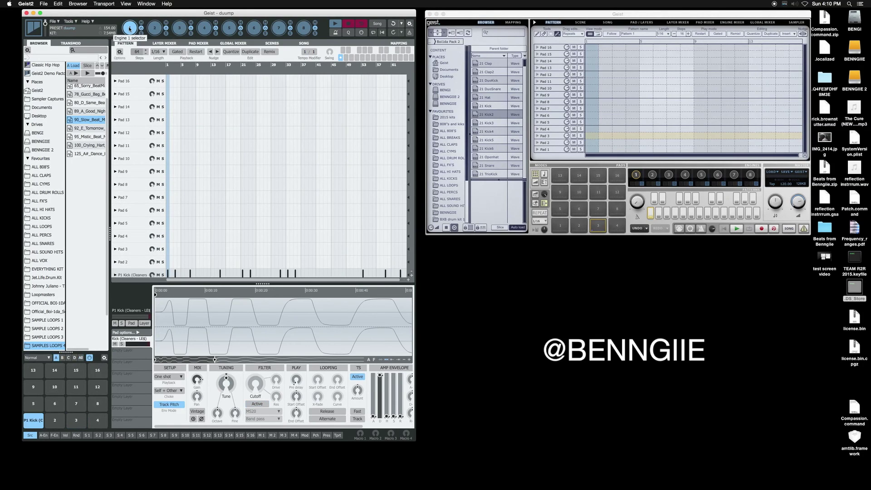